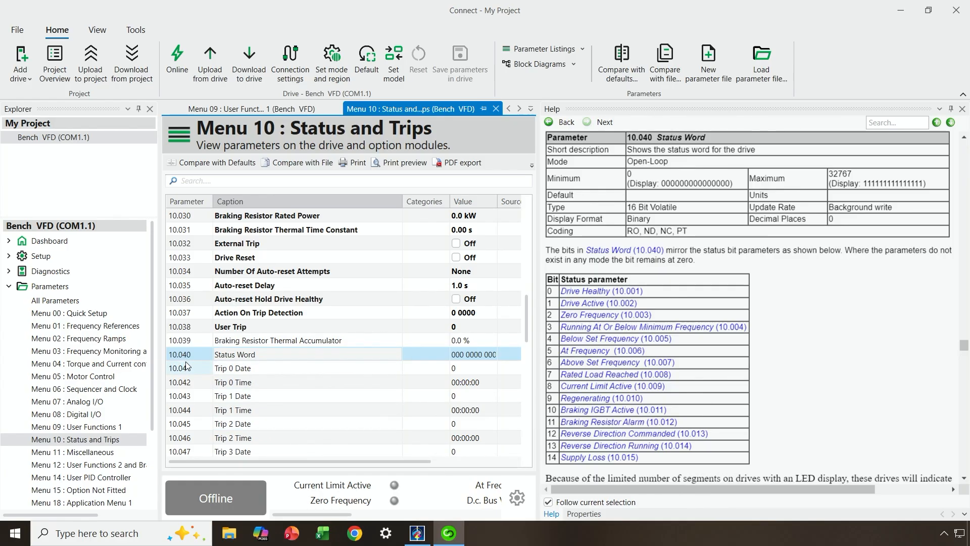
Select Status Word parameter 10.040 in Menu 10, then go to Menu 05 Motor Control.
{"action": "left_click", "coordinate": [60, 440]}
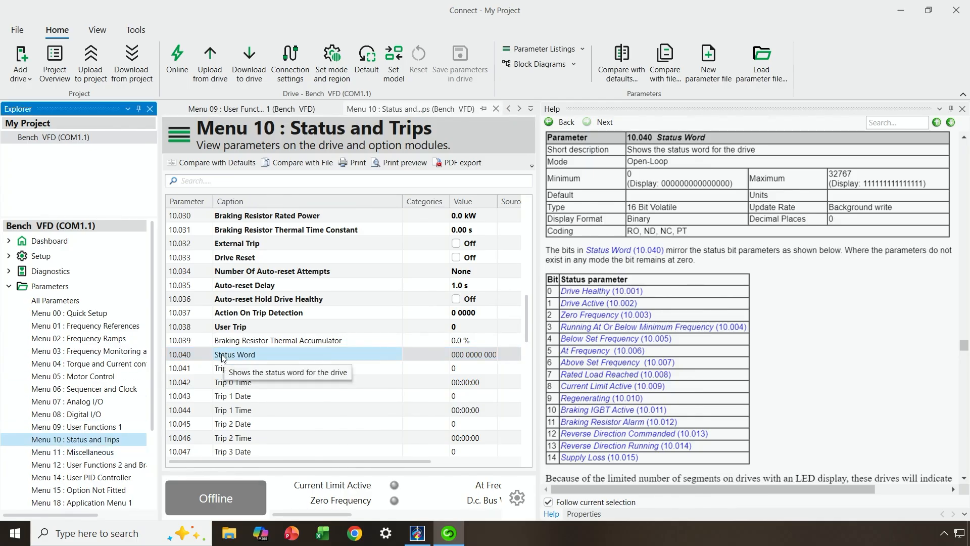
{"action": "left_click", "coordinate": [204, 359]}
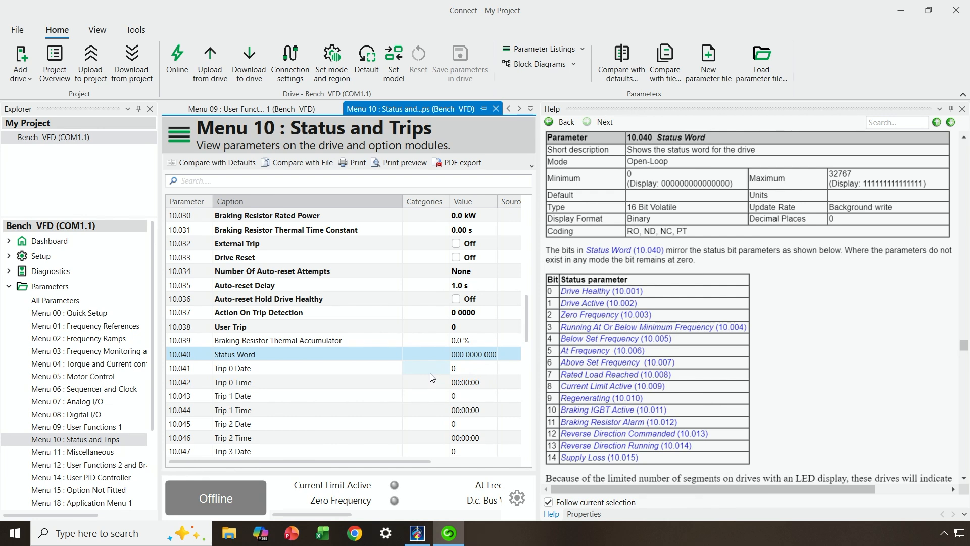
{"action": "left_click", "coordinate": [70, 379]}
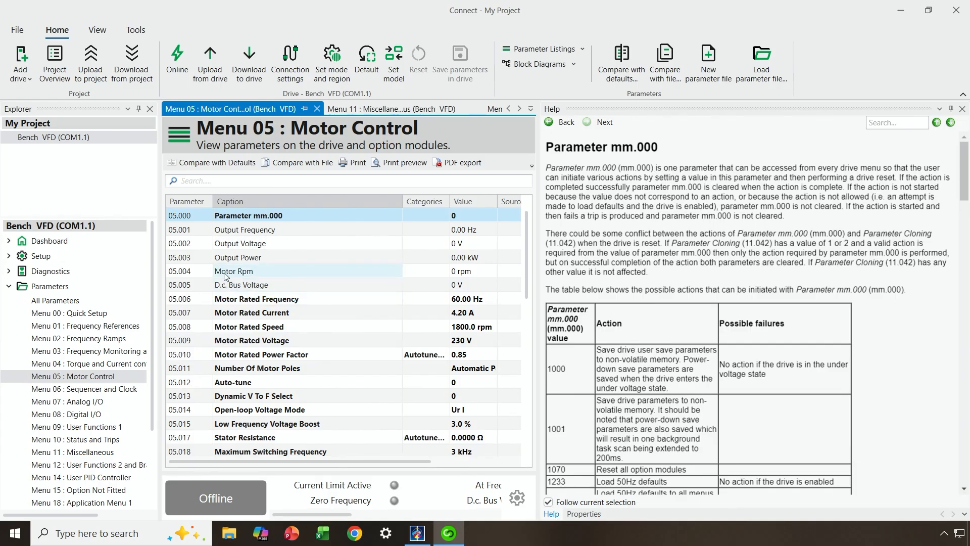
Select parameter 05.004 Motor Rpm to view its details.
{"action": "left_click", "coordinate": [225, 275]}
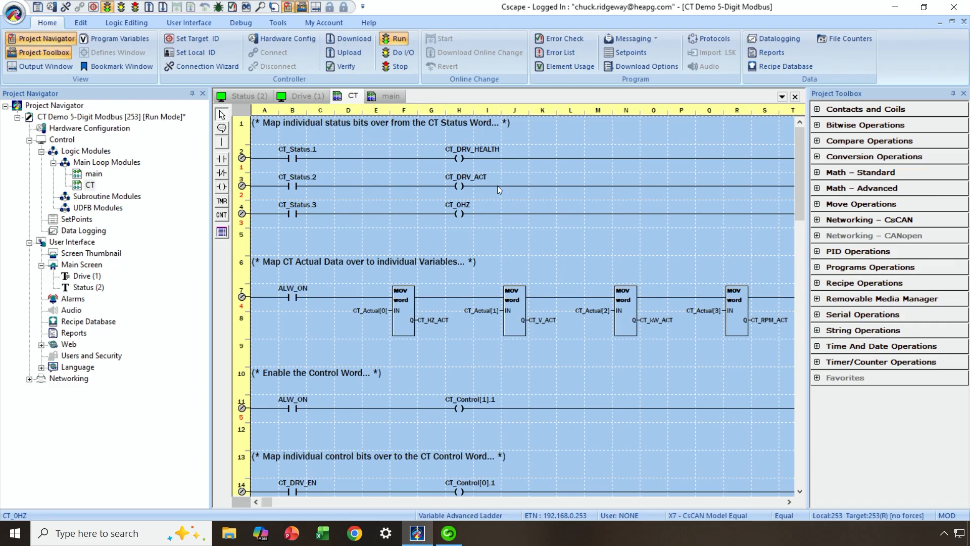
Open Hardware Config for the Micro OCS X7 (HE-X7R) controller.
{"action": "left_click", "coordinate": [298, 39]}
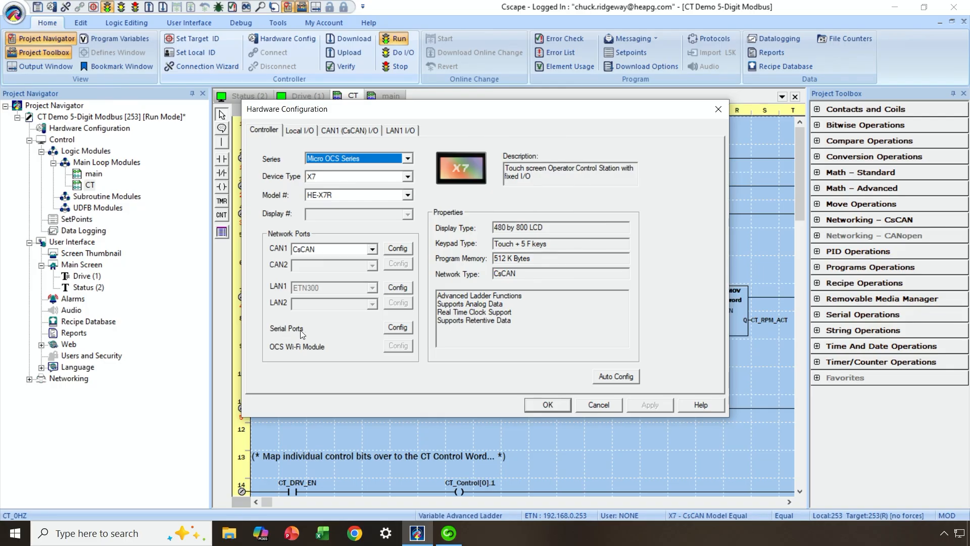
Review the MJ2 port's Modbus Master v 5.05 network settings in the serial port configuration.
{"action": "left_click", "coordinate": [396, 329]}
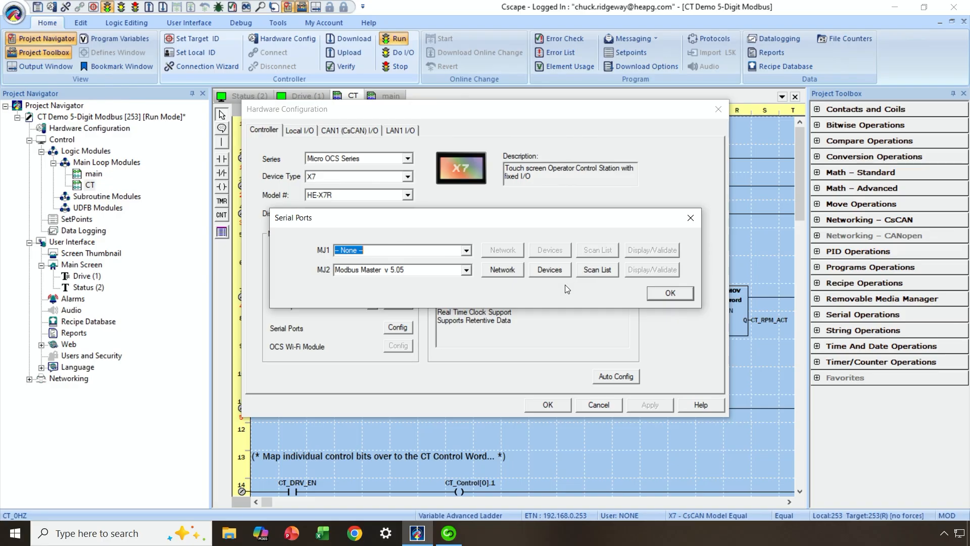
{"action": "left_click", "coordinate": [505, 270]}
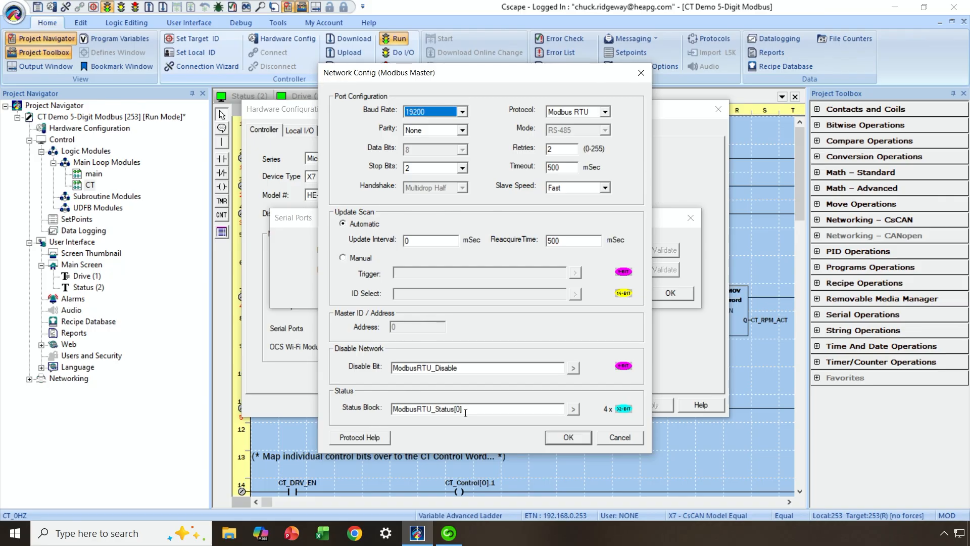
{"action": "left_click", "coordinate": [567, 437]}
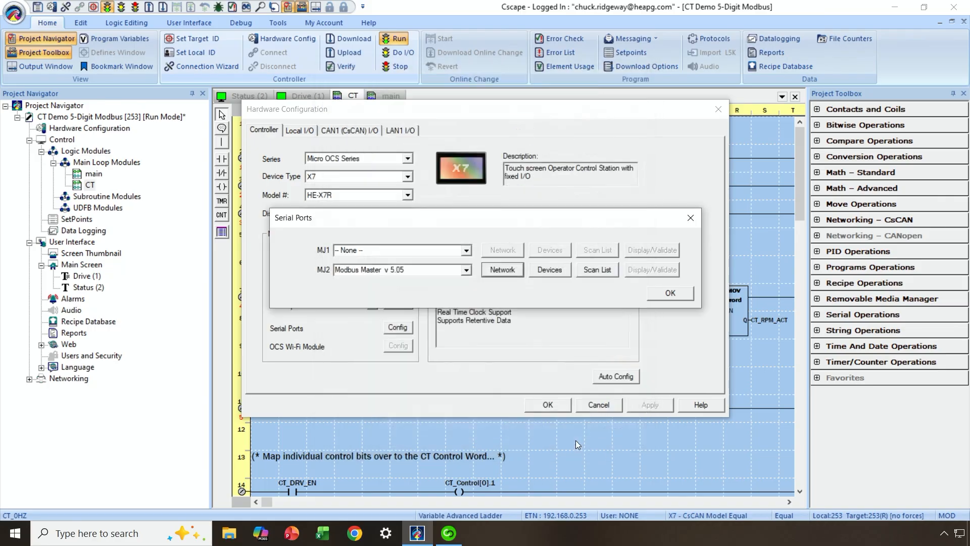
Inspect the CT_M400 slave device's configuration at ID 1 in the Modbus Master device list.
{"action": "left_click", "coordinate": [552, 271]}
{"action": "double_click", "coordinate": [473, 191]}
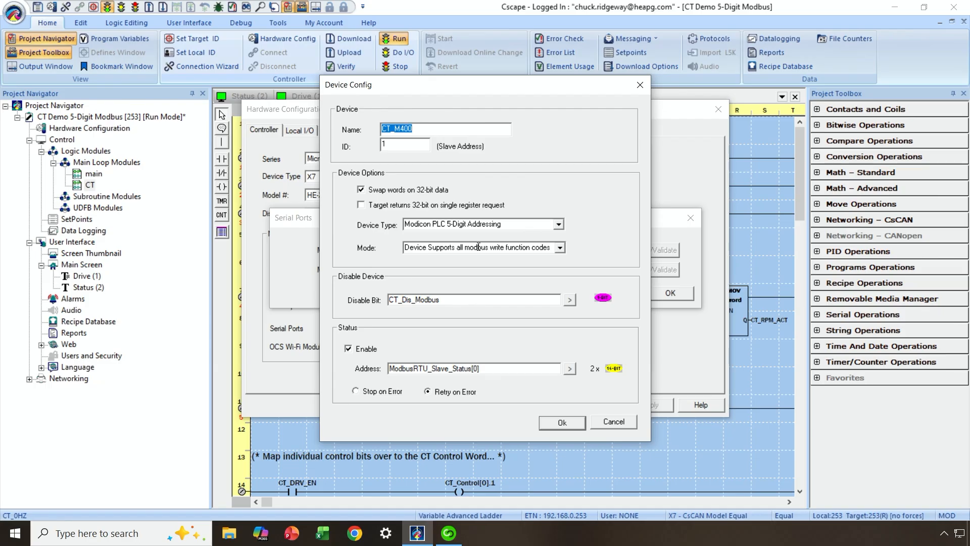
{"action": "left_click", "coordinate": [420, 129]}
{"action": "left_click", "coordinate": [561, 423]}
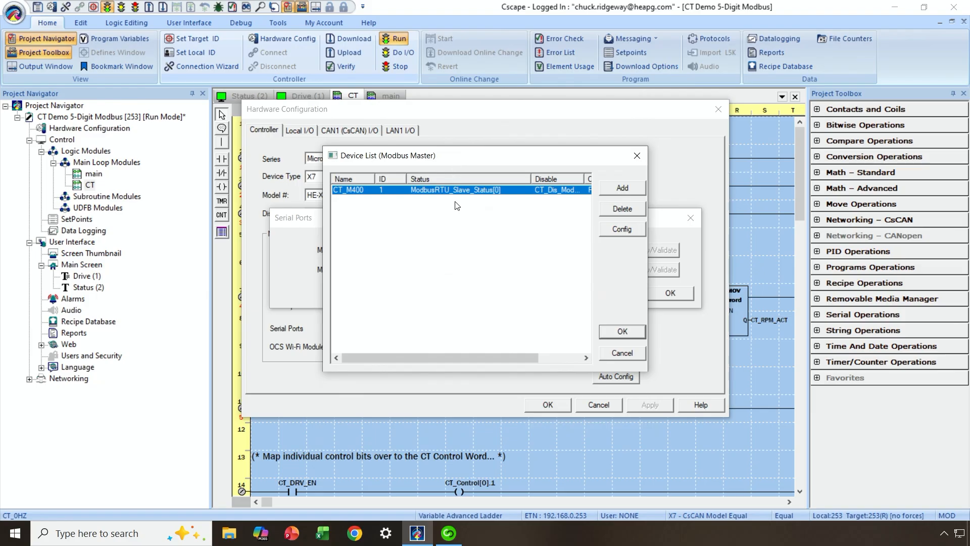
Open the Modbus master scan list and review the CT_Status entry mapped to register 41040.
{"action": "left_click", "coordinate": [622, 331]}
{"action": "left_click", "coordinate": [603, 274]}
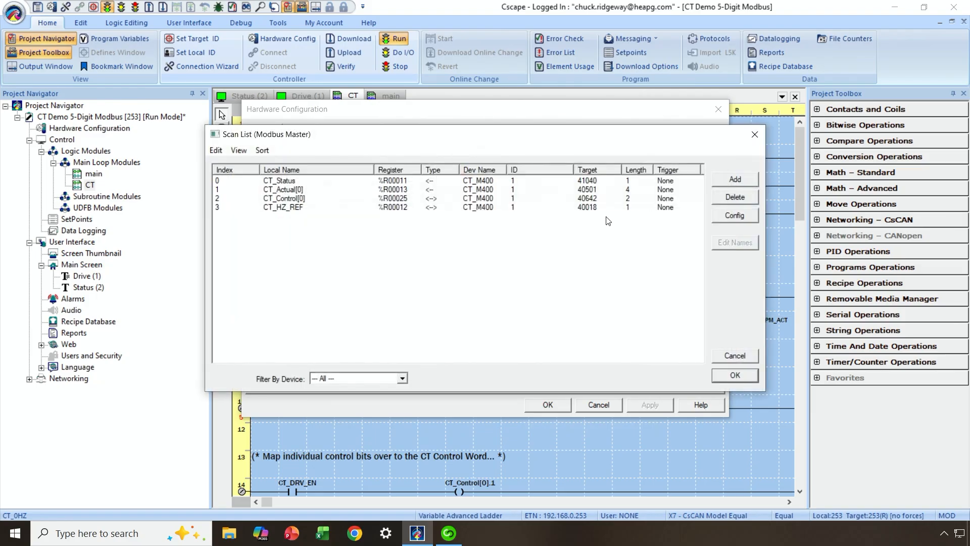
{"action": "left_click", "coordinate": [583, 183]}
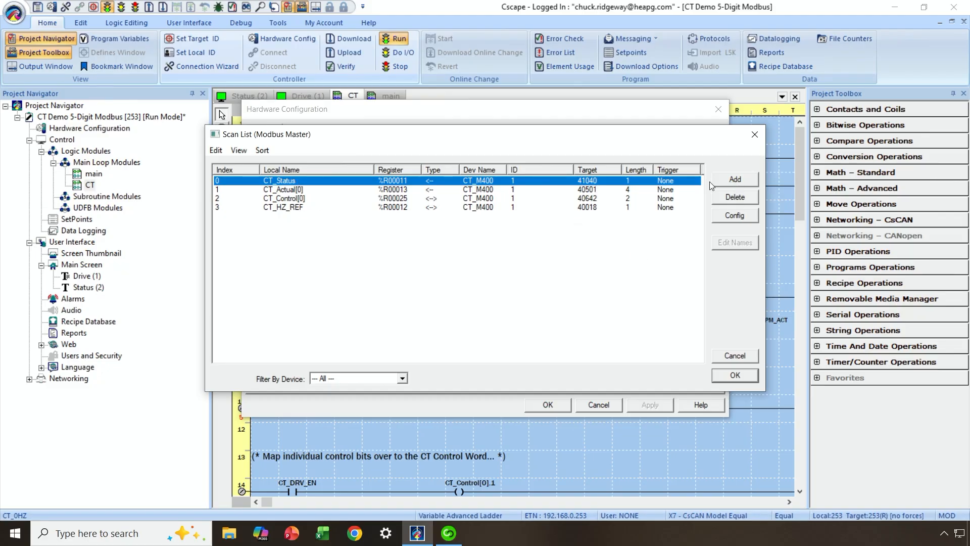
{"action": "double_click", "coordinate": [597, 183]}
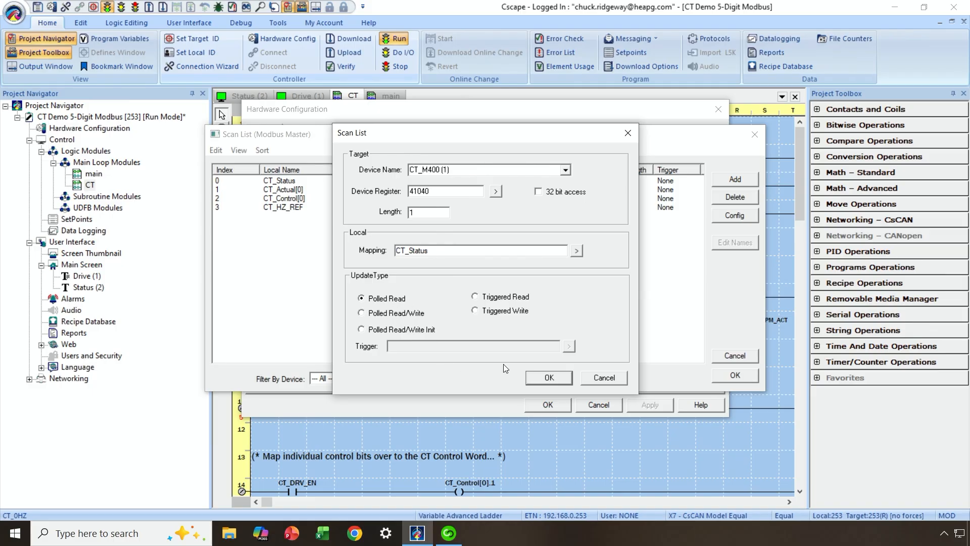
{"action": "left_click", "coordinate": [538, 377]}
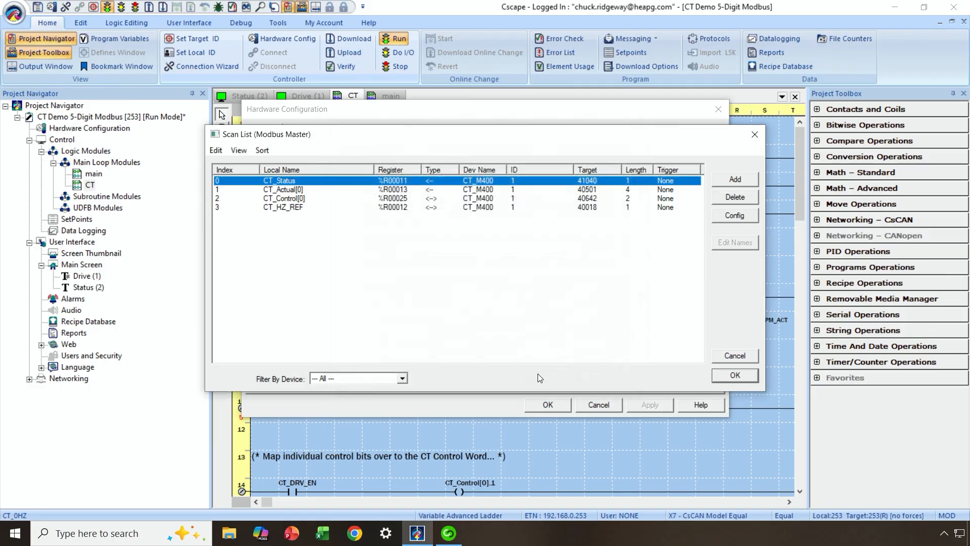
Review the CT_Actual[0] (40501), CT_Control[0] (40642) and CT_HZ_REF (40018) scan entries.
{"action": "double_click", "coordinate": [495, 191]}
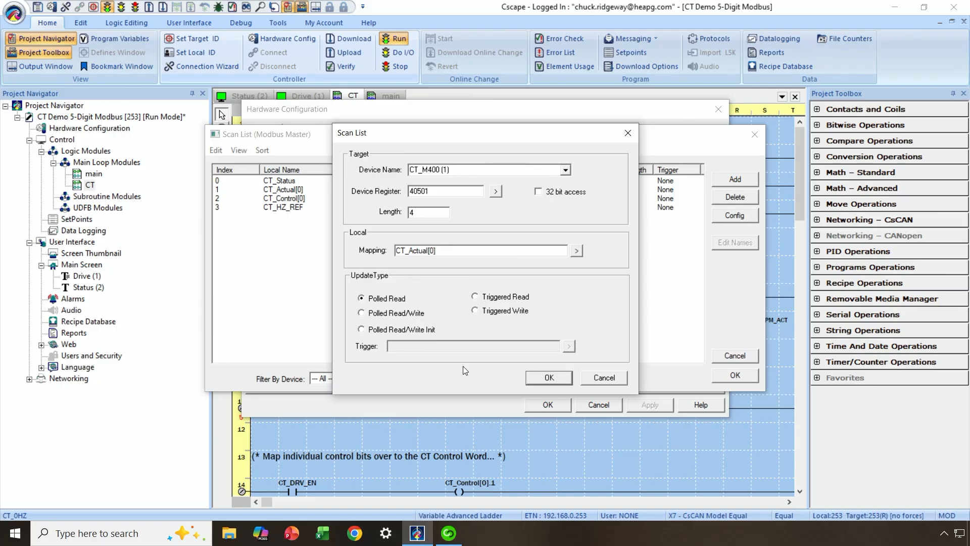
{"action": "left_click", "coordinate": [553, 380]}
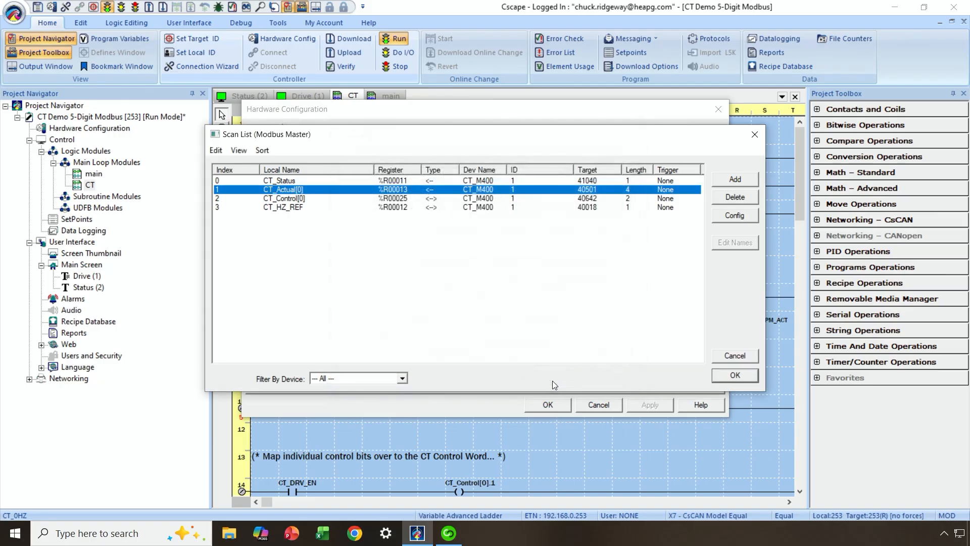
{"action": "double_click", "coordinate": [485, 199]}
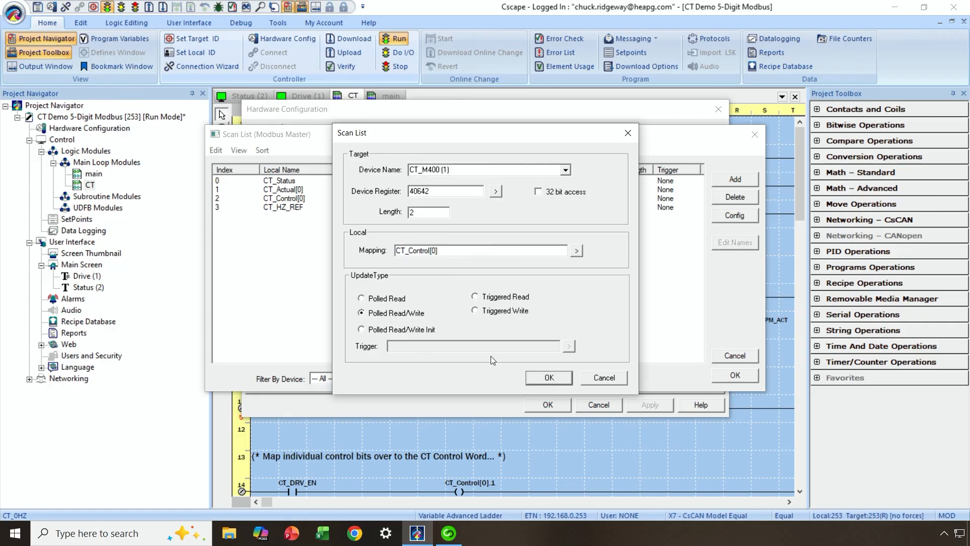
{"action": "left_click", "coordinate": [540, 376]}
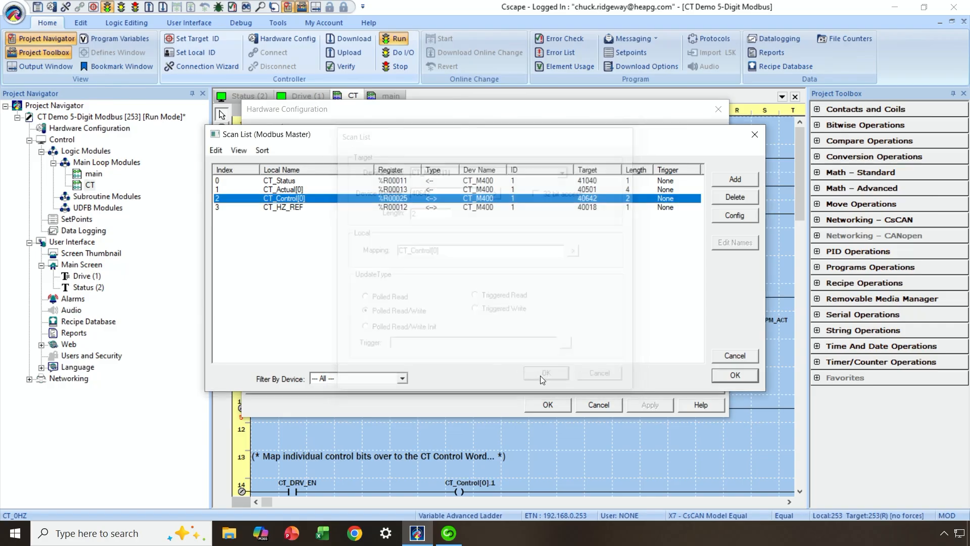
{"action": "double_click", "coordinate": [589, 211]}
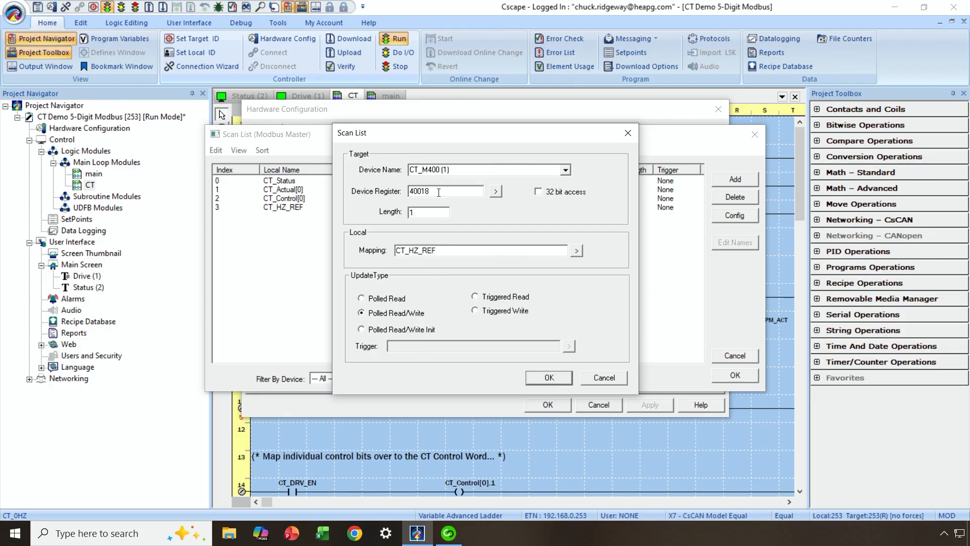
{"action": "left_click", "coordinate": [549, 378]}
Close the Scan List, Serial Ports and Hardware Configuration dialogs to return to the CT ladder.
{"action": "left_click", "coordinate": [735, 375]}
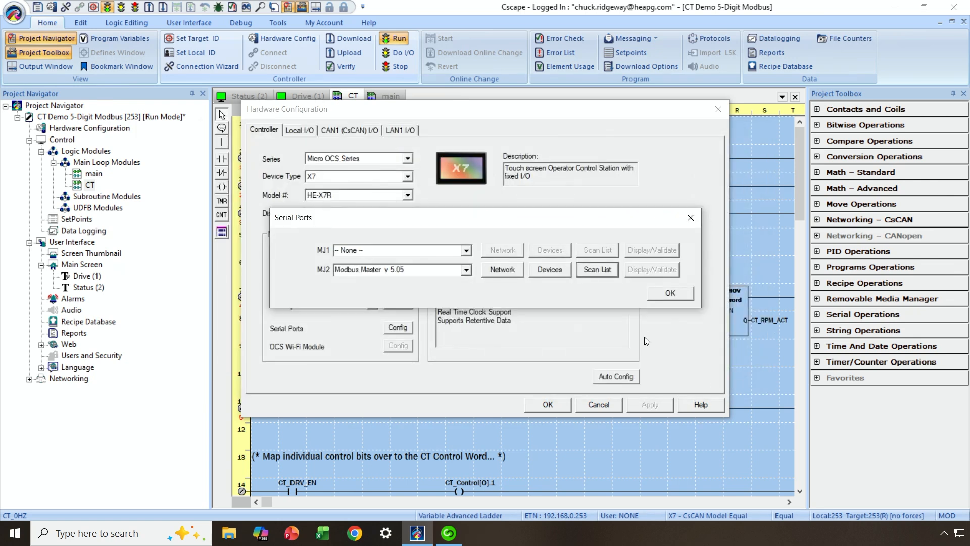
{"action": "left_click", "coordinate": [666, 296]}
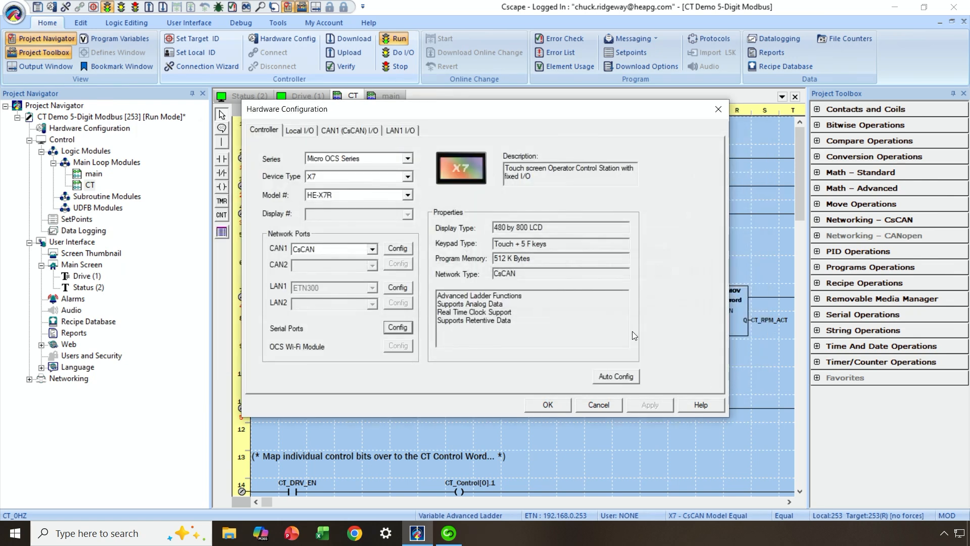
{"action": "left_click", "coordinate": [550, 403]}
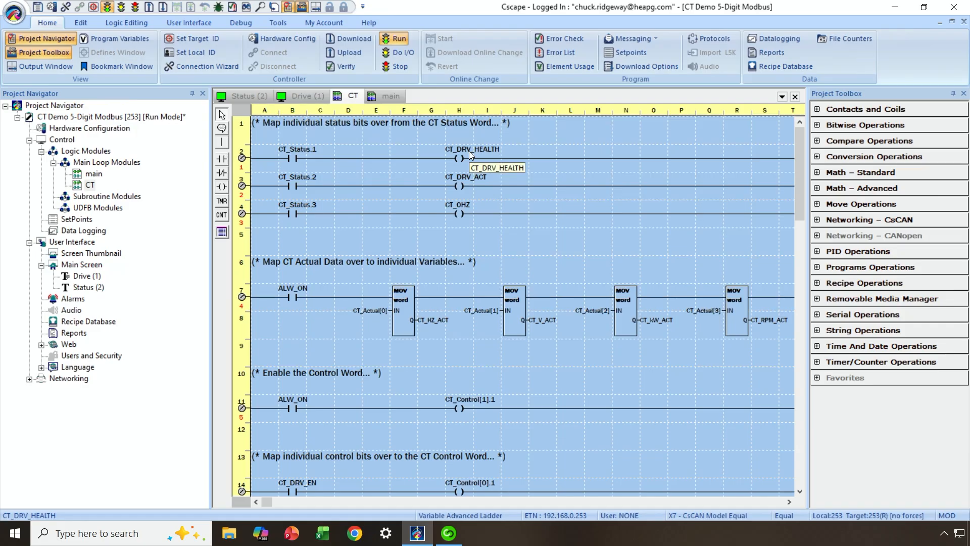
{"action": "scroll", "coordinate": [500, 281], "scroll_direction": "down", "scroll_amount": 4}
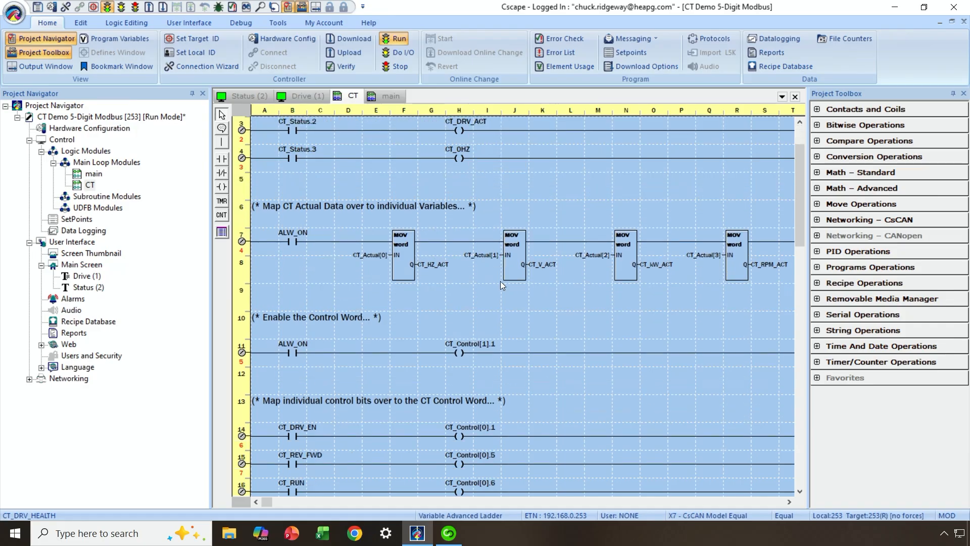
{"action": "scroll", "coordinate": [500, 281], "scroll_direction": "down", "scroll_amount": 6}
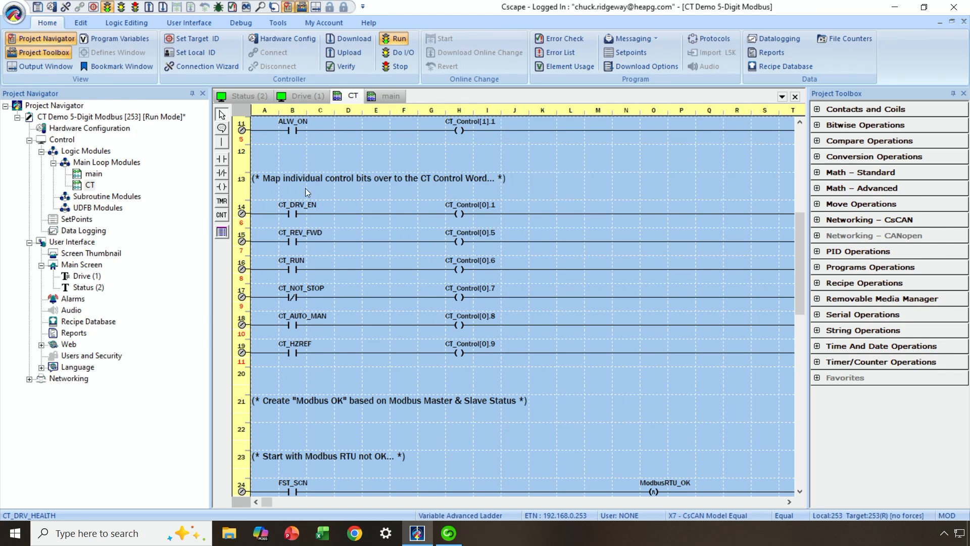
{"action": "scroll", "coordinate": [393, 269], "scroll_direction": "down", "scroll_amount": 9}
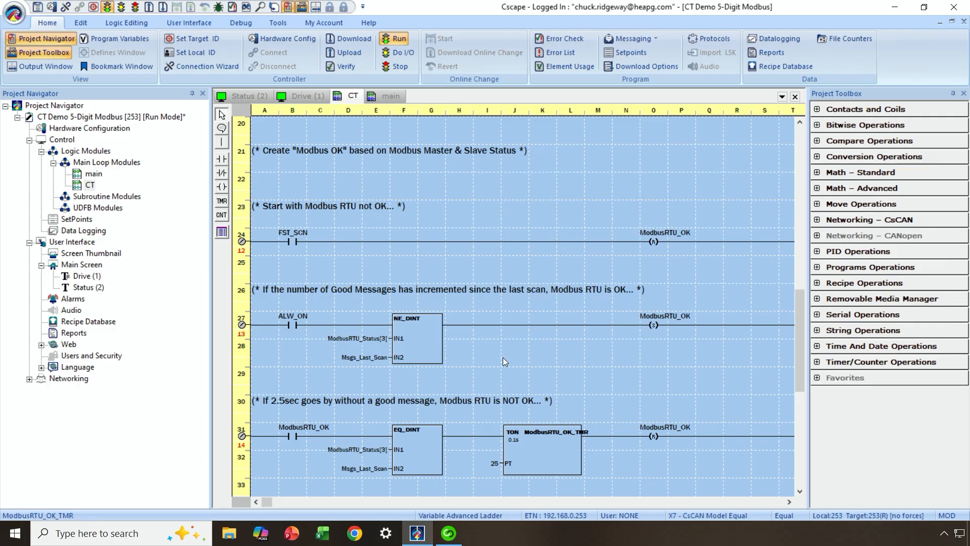
{"action": "scroll", "coordinate": [503, 353], "scroll_direction": "down", "scroll_amount": 5}
{"action": "scroll", "coordinate": [511, 333], "scroll_direction": "up", "scroll_amount": 5}
{"action": "scroll", "coordinate": [512, 328], "scroll_direction": "up", "scroll_amount": 10}
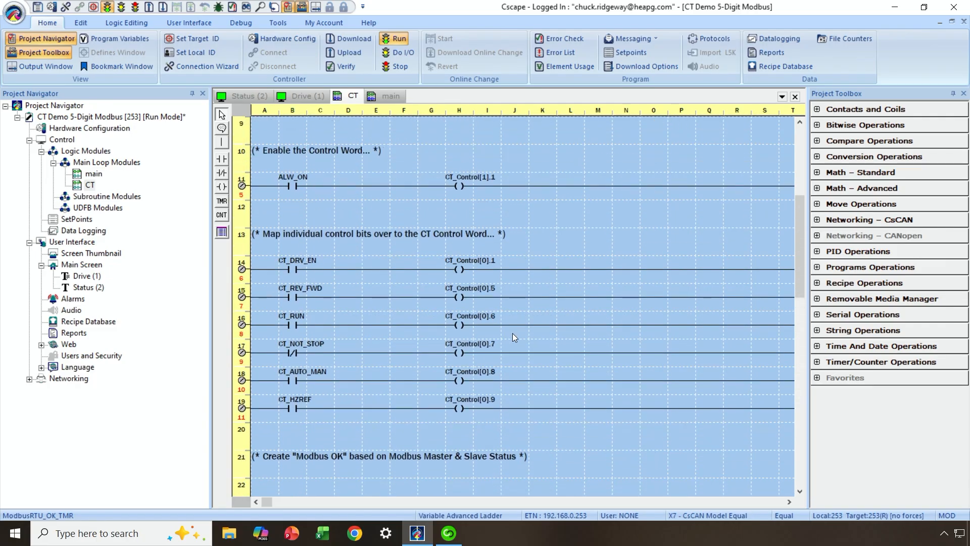
{"action": "scroll", "coordinate": [512, 334], "scroll_direction": "up", "scroll_amount": 8}
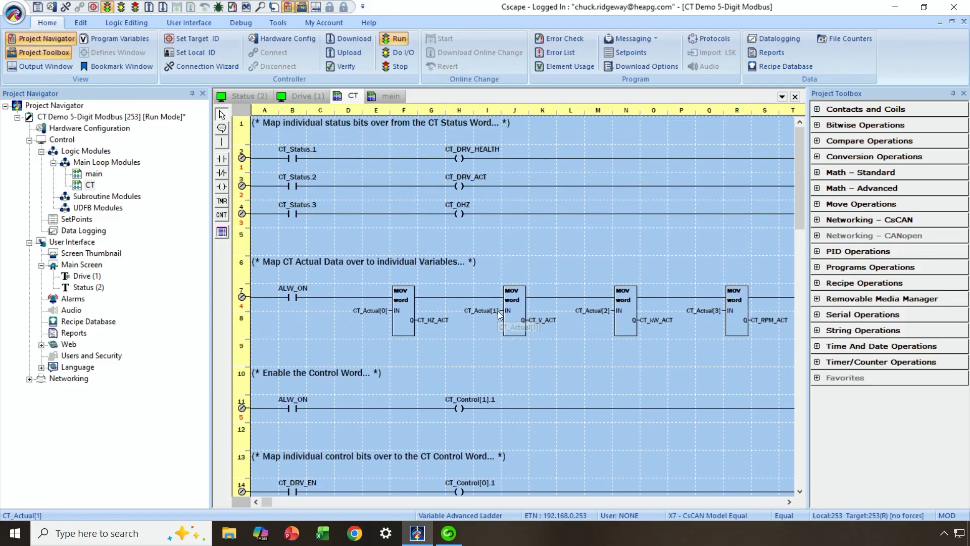
View the Drive (1) screen, then switch to the Status (2) screen.
{"action": "left_click", "coordinate": [310, 96]}
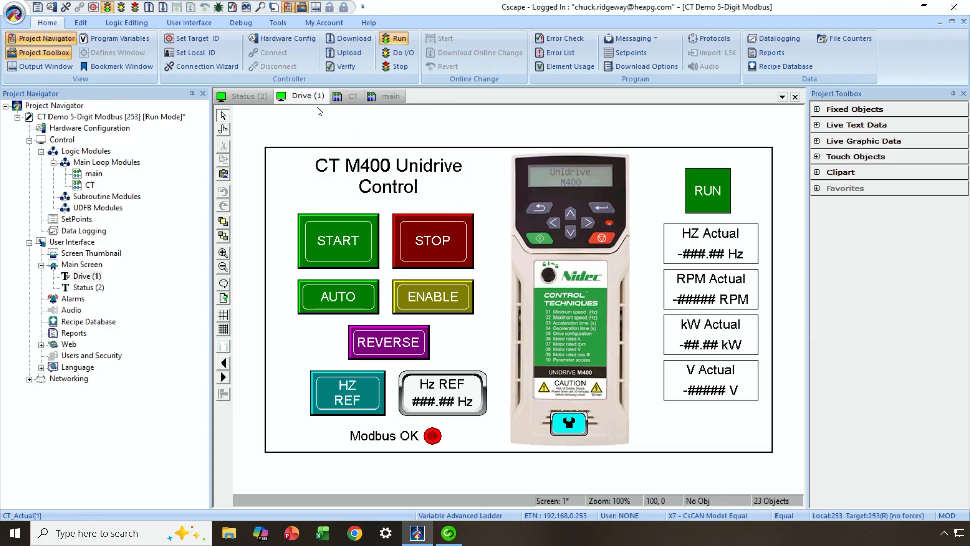
{"action": "left_click", "coordinate": [250, 98]}
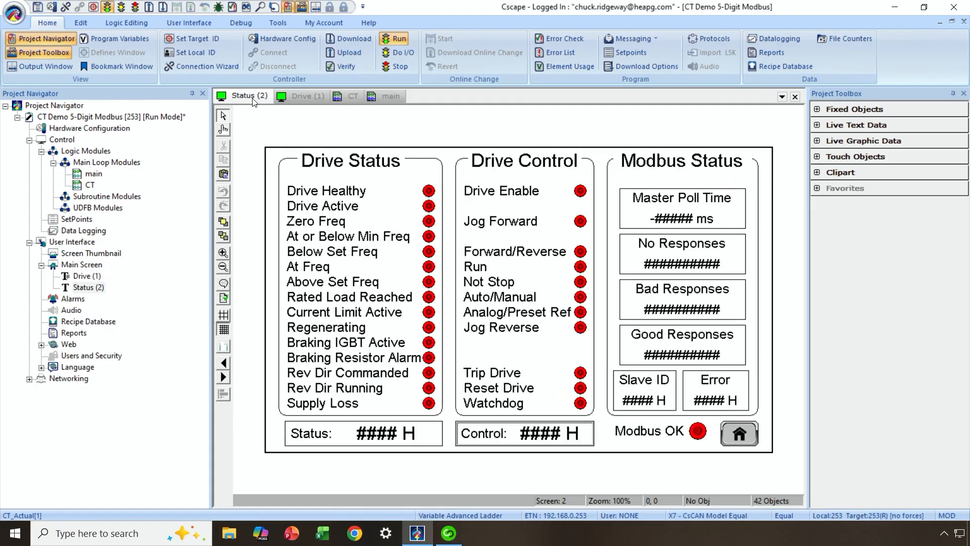